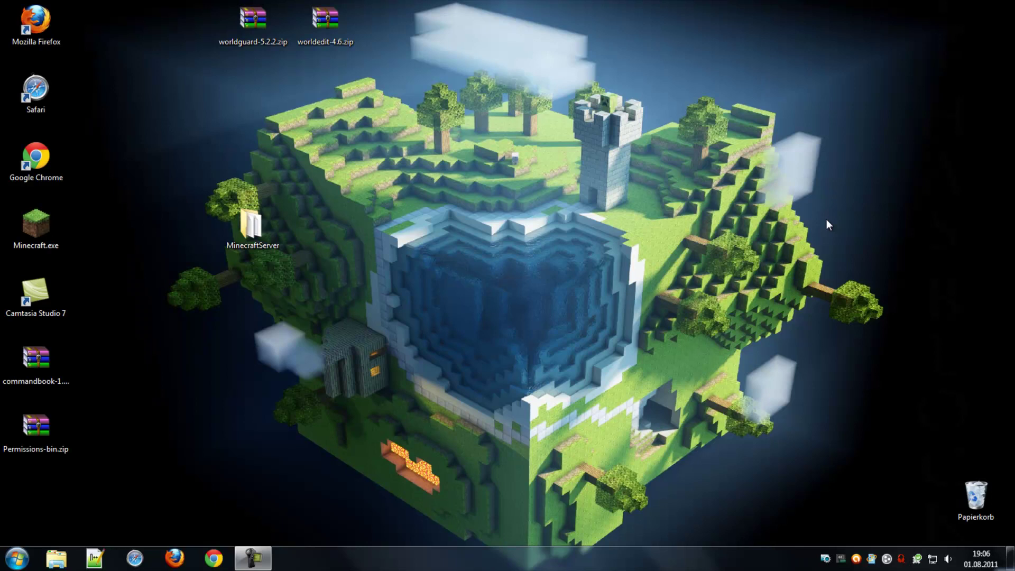
Open the MinecraftServer folder from the desktop to list its 15 items.
{"action": "right_click", "coordinate": [839, 193]}
{"action": "right_click", "coordinate": [846, 65]}
{"action": "left_click", "coordinate": [846, 18]}
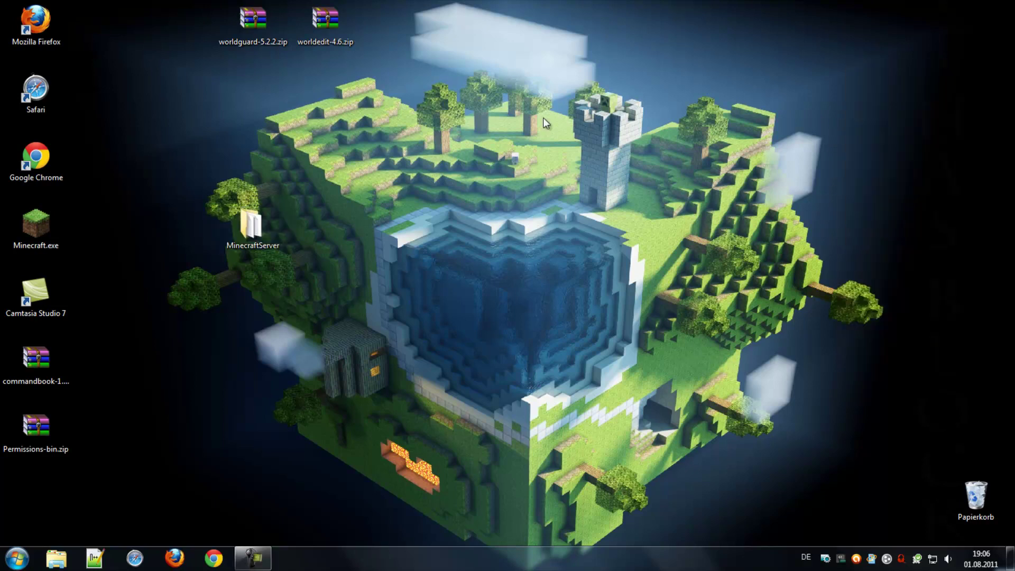
{"action": "double_click", "coordinate": [238, 213]}
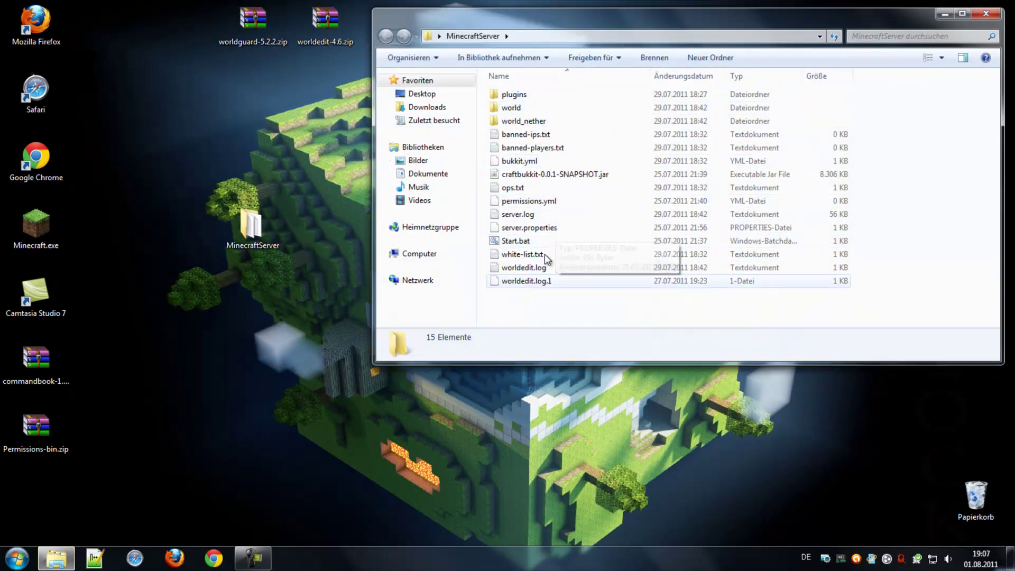
Open the plugins folder to review the installed plugins, then return to MinecraftServer.
{"action": "double_click", "coordinate": [547, 90]}
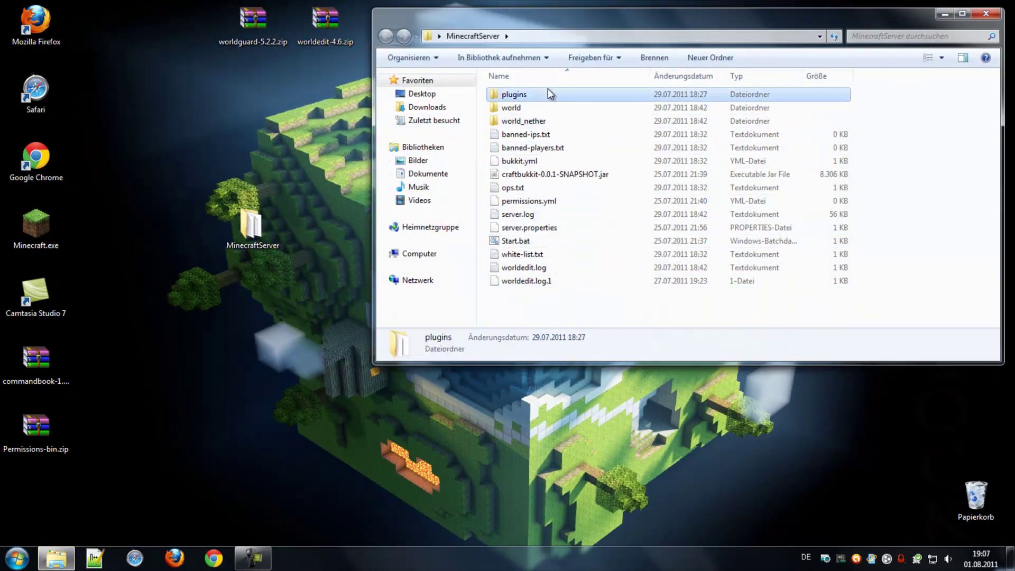
{"action": "right_click", "coordinate": [649, 235]}
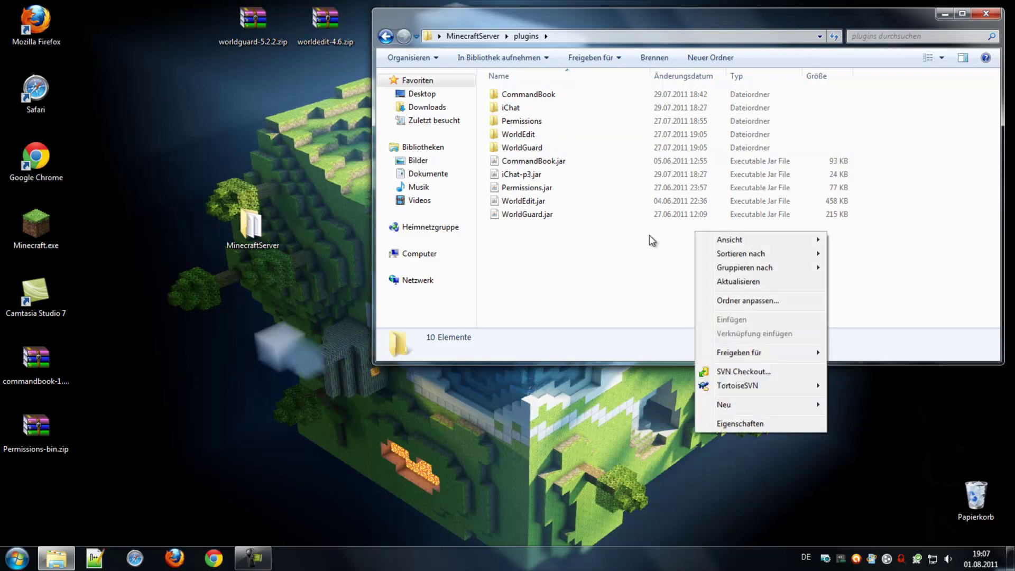
{"action": "left_click", "coordinate": [649, 235]}
{"action": "right_click", "coordinate": [878, 107]}
{"action": "left_click", "coordinate": [872, 95]}
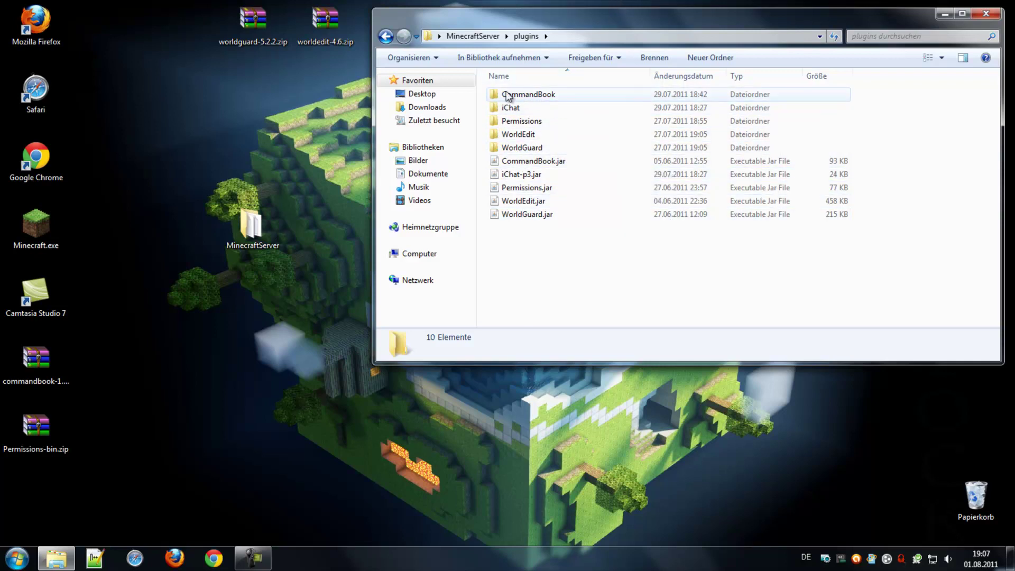
{"action": "key", "text": "BackSpace"}
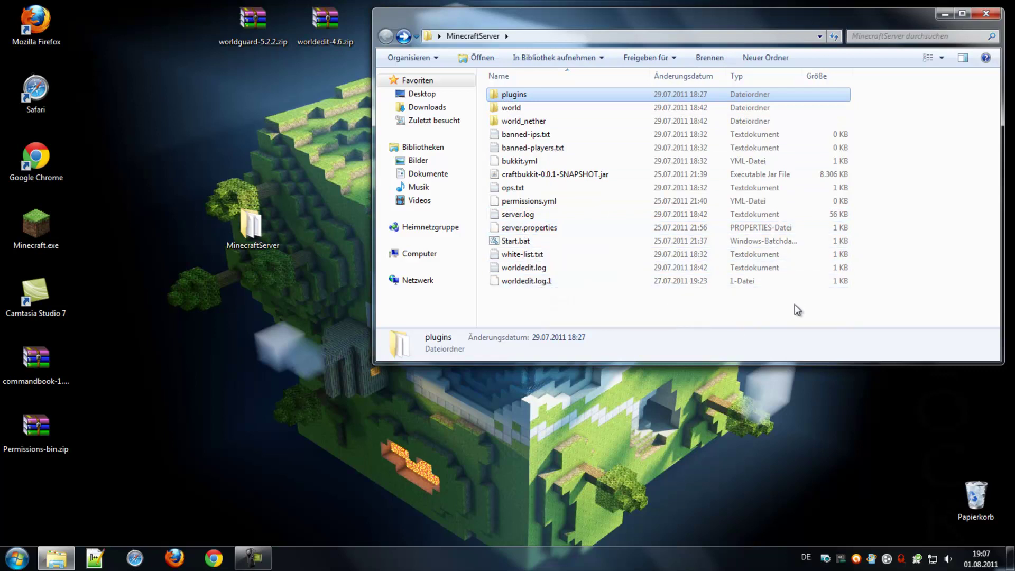
Check the plugins folder once more, go back to MinecraftServer, and close the window.
{"action": "right_click", "coordinate": [882, 249]}
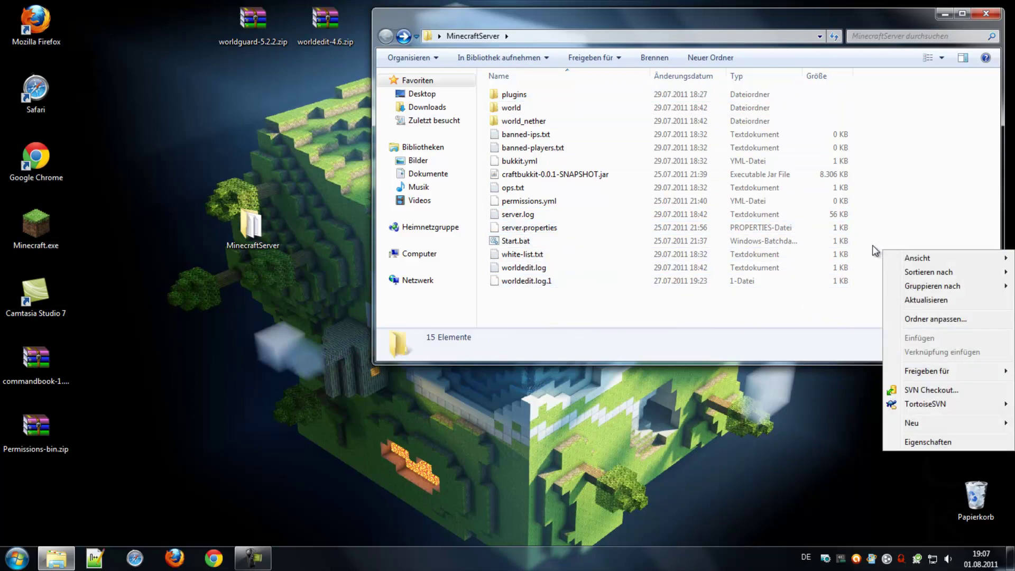
{"action": "right_click", "coordinate": [854, 206]}
{"action": "right_click", "coordinate": [867, 108]}
{"action": "right_click", "coordinate": [864, 93]}
{"action": "right_click", "coordinate": [861, 88]}
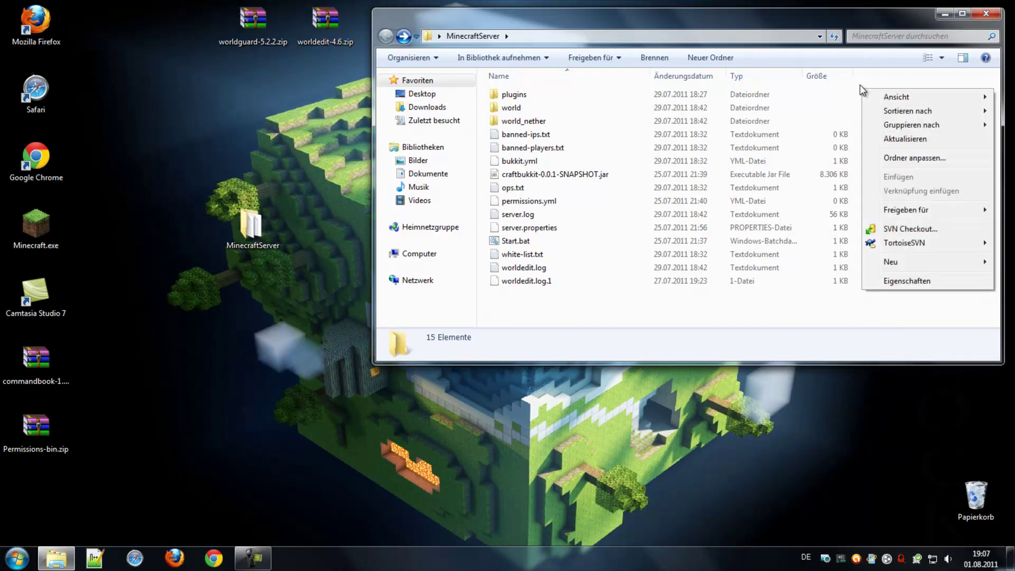
{"action": "left_click", "coordinate": [857, 106]}
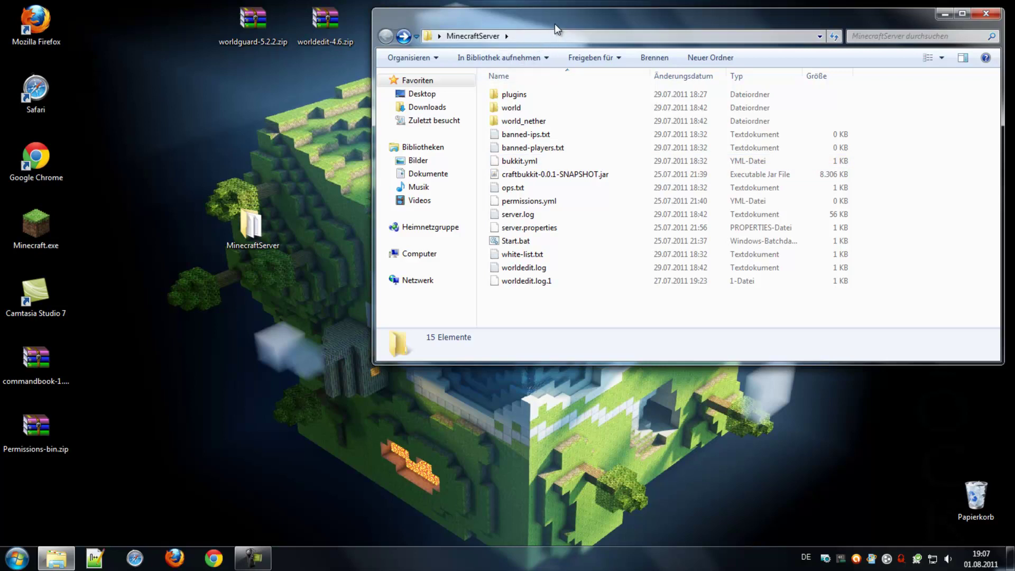
{"action": "left_click_drag", "start_coordinate": [554, 24], "coordinate": [554, 20]}
{"action": "double_click", "coordinate": [550, 92]}
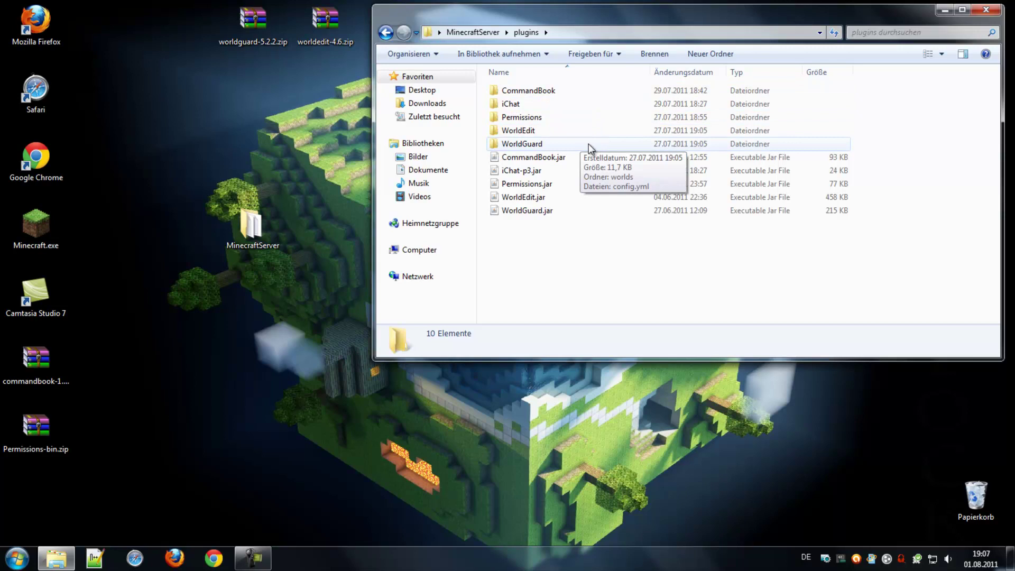
{"action": "key", "text": "BackSpace"}
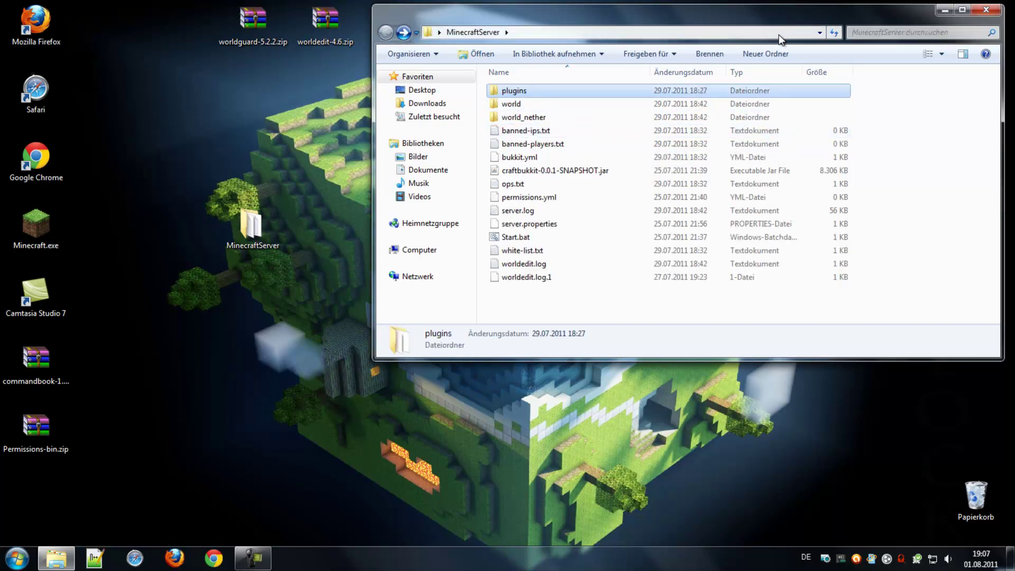
{"action": "left_click", "coordinate": [980, 14]}
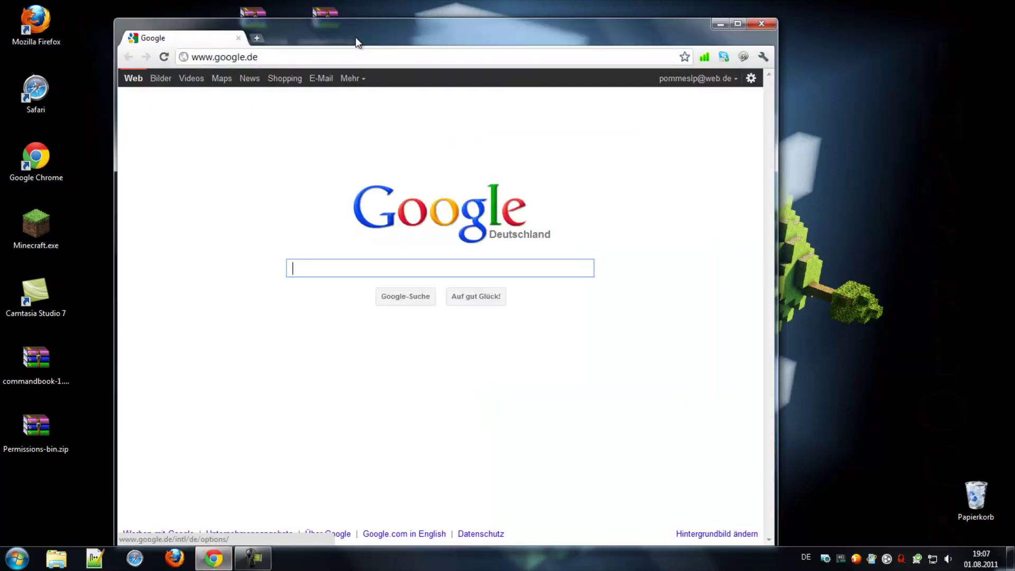
Load bukkit.org in Chrome, correcting the mistyped bukki.org address.
{"action": "left_click_drag", "start_coordinate": [356, 42], "coordinate": [398, 30]}
{"action": "left_click", "coordinate": [375, 48]}
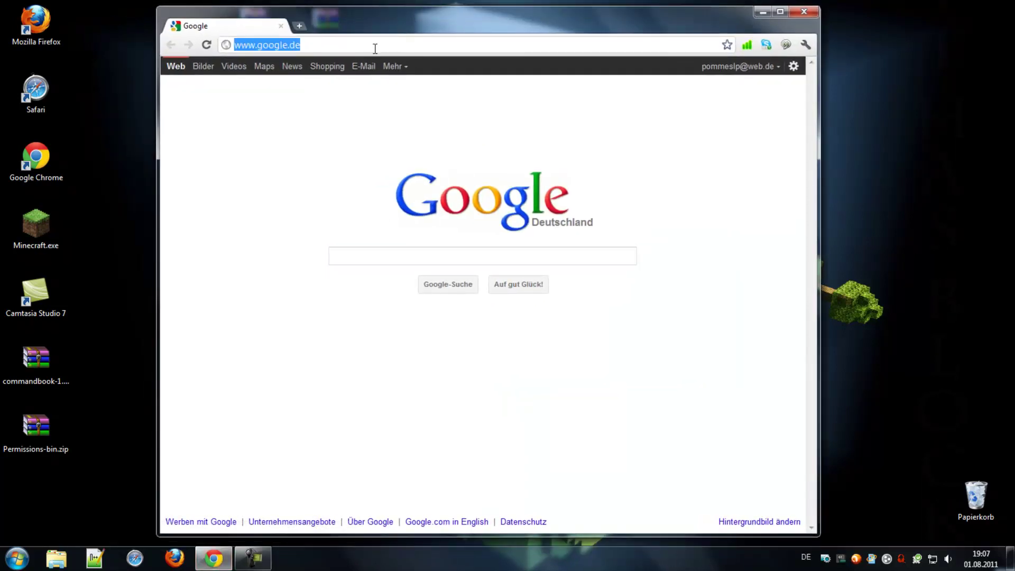
{"action": "type", "text": "bukki.org"}
{"action": "key", "text": "Return"}
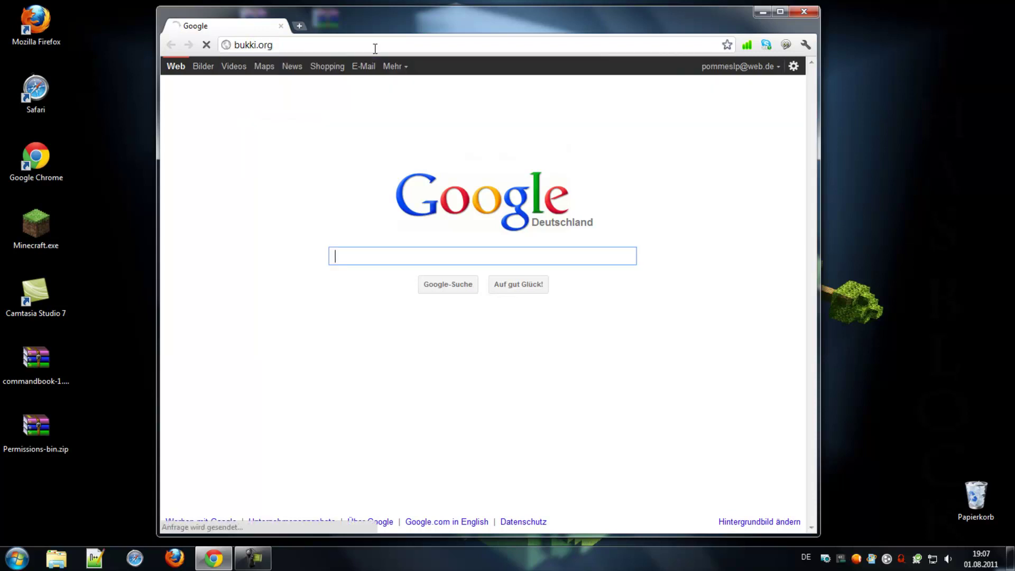
{"action": "left_click", "coordinate": [259, 44]}
{"action": "left_click", "coordinate": [329, 143]}
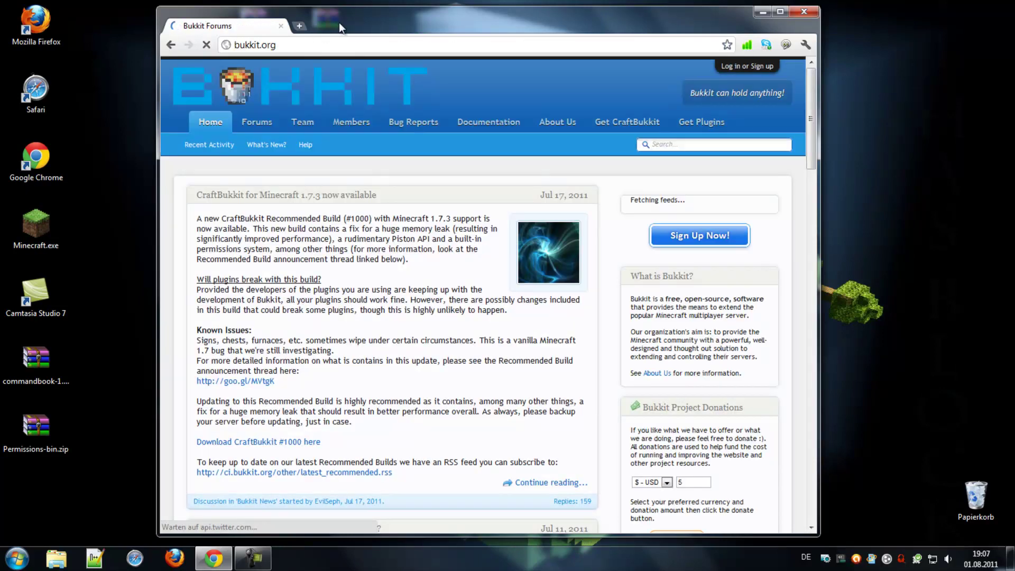
Search the Bukkit plugin list titles for logblock and open the LogBlock v1.24 thread.
{"action": "left_click_drag", "start_coordinate": [338, 22], "coordinate": [351, 20]}
{"action": "left_click", "coordinate": [696, 117]}
{"action": "left_click_drag", "start_coordinate": [424, 25], "coordinate": [586, 22]}
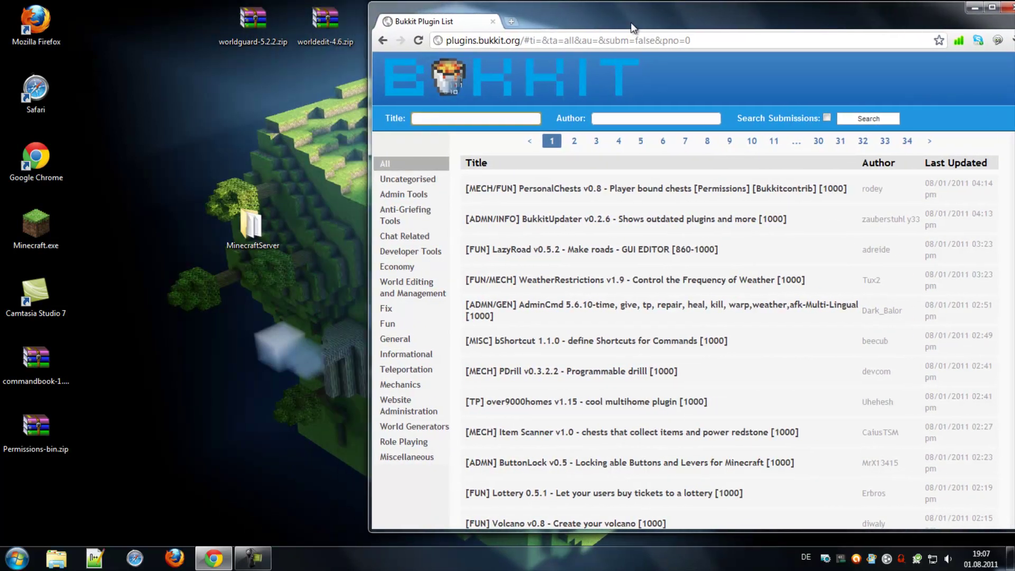
{"action": "left_click_drag", "start_coordinate": [585, 22], "coordinate": [588, 22]}
{"action": "type", "text": "logblock"}
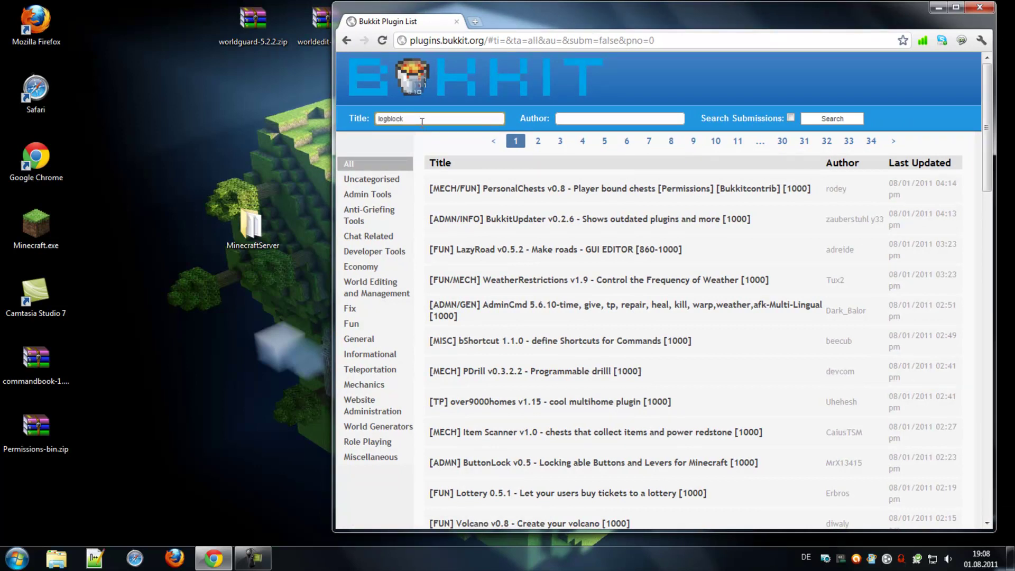
{"action": "key", "text": "Return"}
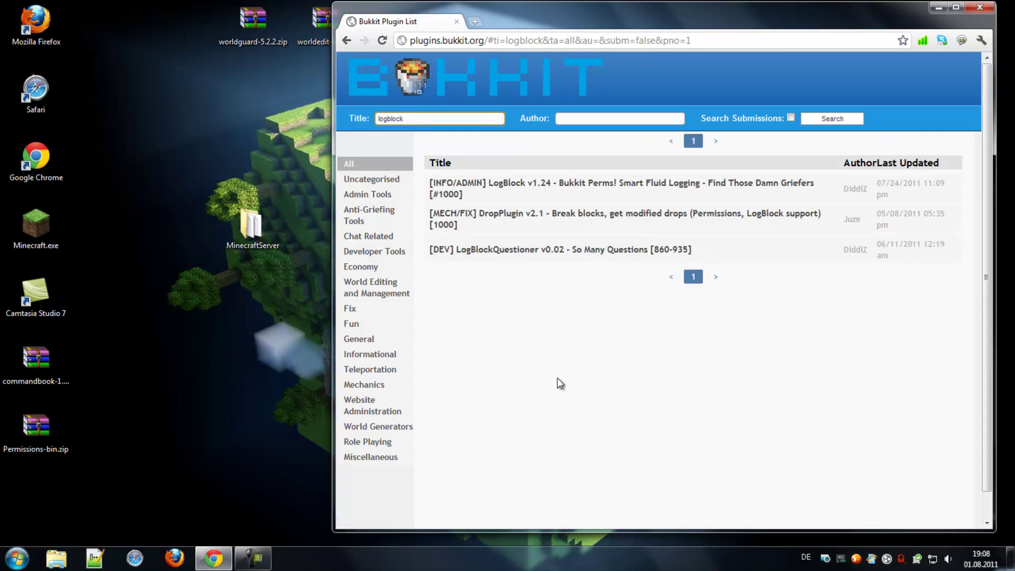
{"action": "right_click", "coordinate": [536, 337]}
{"action": "left_click", "coordinate": [465, 333]}
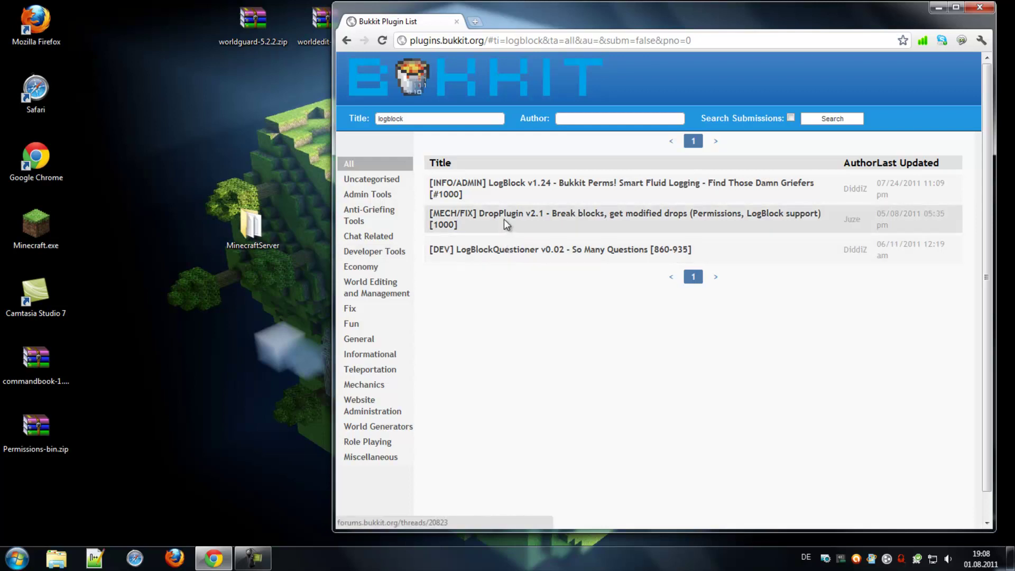
{"action": "left_click", "coordinate": [555, 185]}
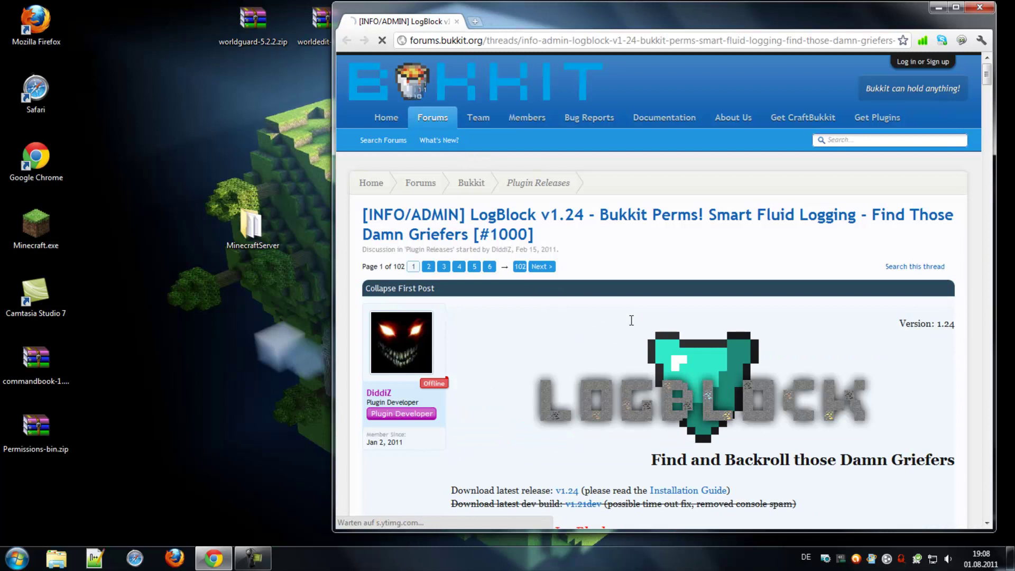
Scroll through the LogBlock v1.24 forum thread to read it.
{"action": "scroll", "coordinate": [623, 310], "scroll_direction": "down", "scroll_amount": 2}
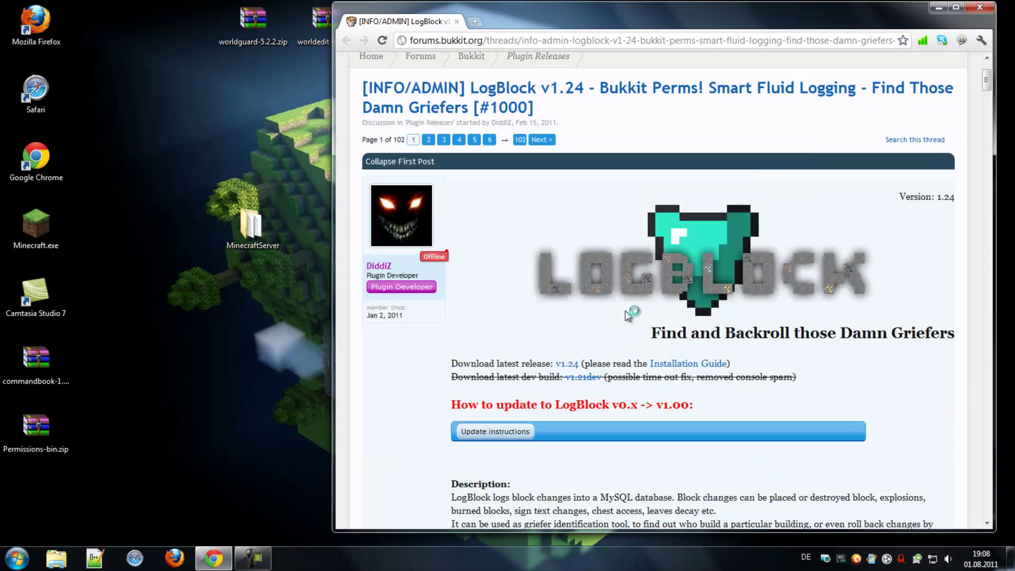
{"action": "left_click_drag", "start_coordinate": [642, 14], "coordinate": [516, 13]}
{"action": "scroll", "coordinate": [706, 258], "scroll_direction": "down", "scroll_amount": 4}
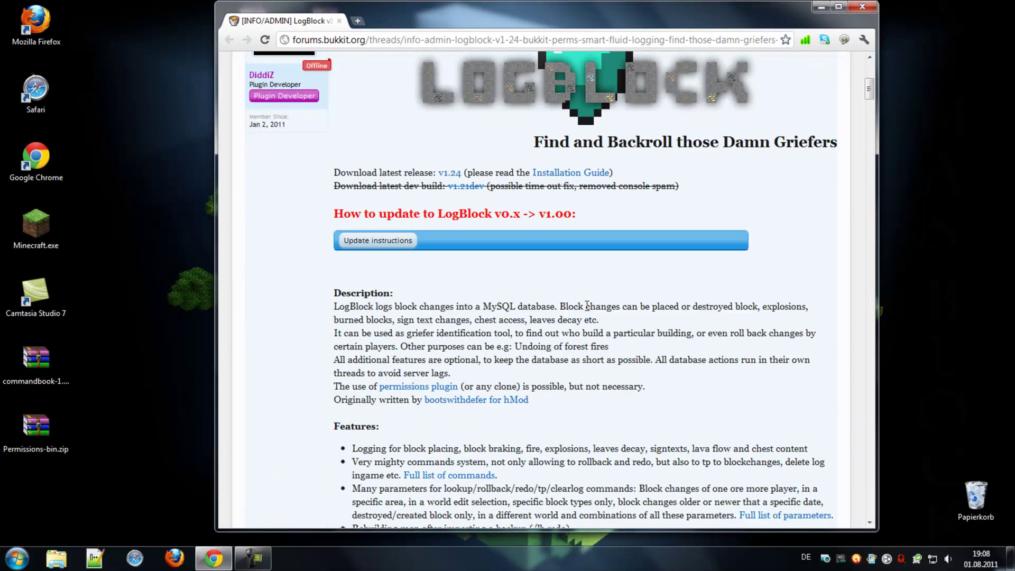
{"action": "right_click", "coordinate": [710, 219]}
{"action": "left_click", "coordinate": [710, 219]}
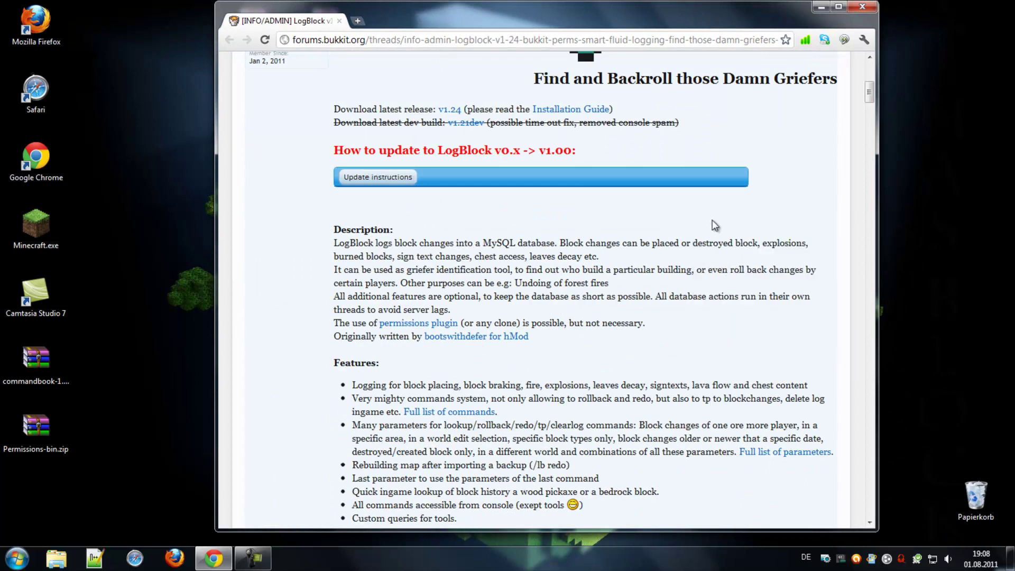
{"action": "right_click", "coordinate": [687, 220]}
{"action": "left_click", "coordinate": [659, 220]}
{"action": "scroll", "coordinate": [523, 227], "scroll_direction": "down", "scroll_amount": 5}
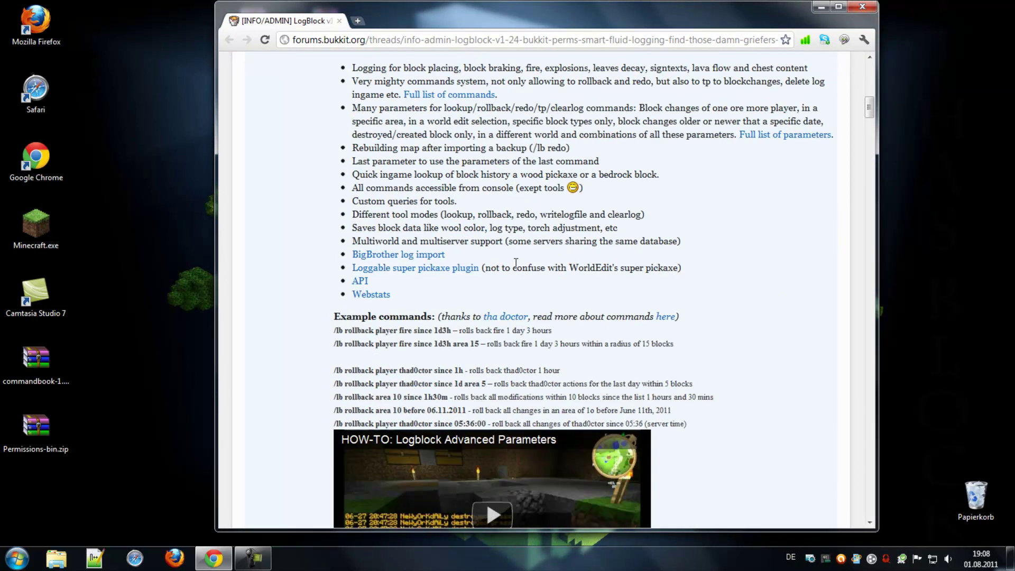
{"action": "scroll", "coordinate": [756, 219], "scroll_direction": "down", "scroll_amount": 3}
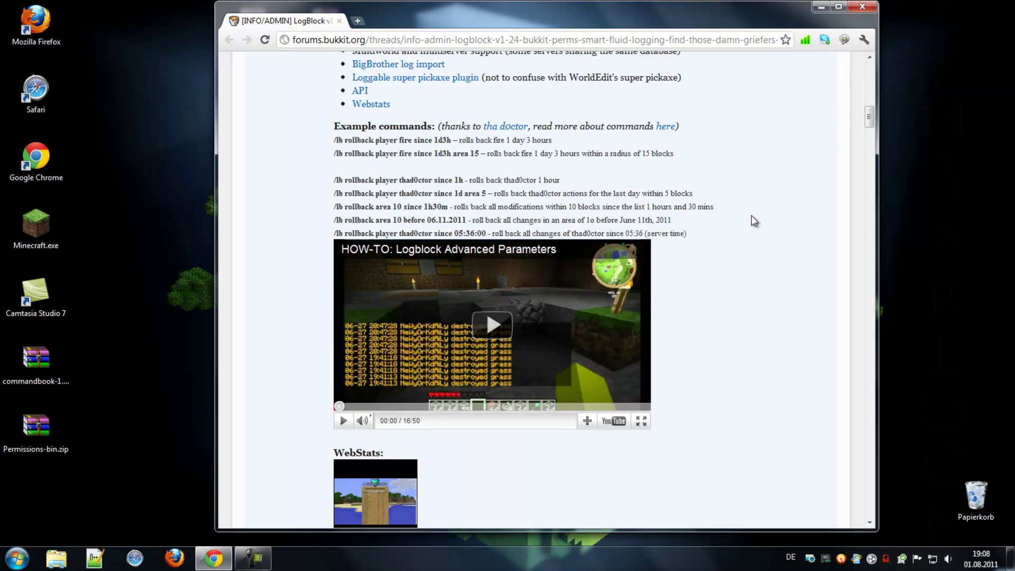
{"action": "right_click", "coordinate": [756, 182]}
{"action": "left_click", "coordinate": [733, 189]}
{"action": "scroll", "coordinate": [696, 238], "scroll_direction": "down", "scroll_amount": 3}
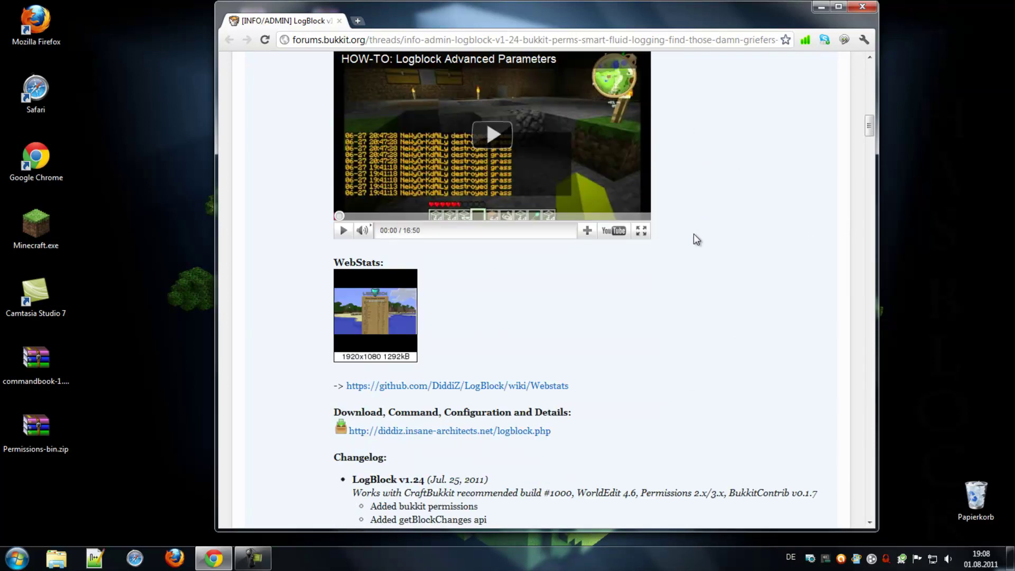
{"action": "scroll", "coordinate": [664, 292], "scroll_direction": "down", "scroll_amount": 5}
{"action": "scroll", "coordinate": [662, 288], "scroll_direction": "down", "scroll_amount": 5}
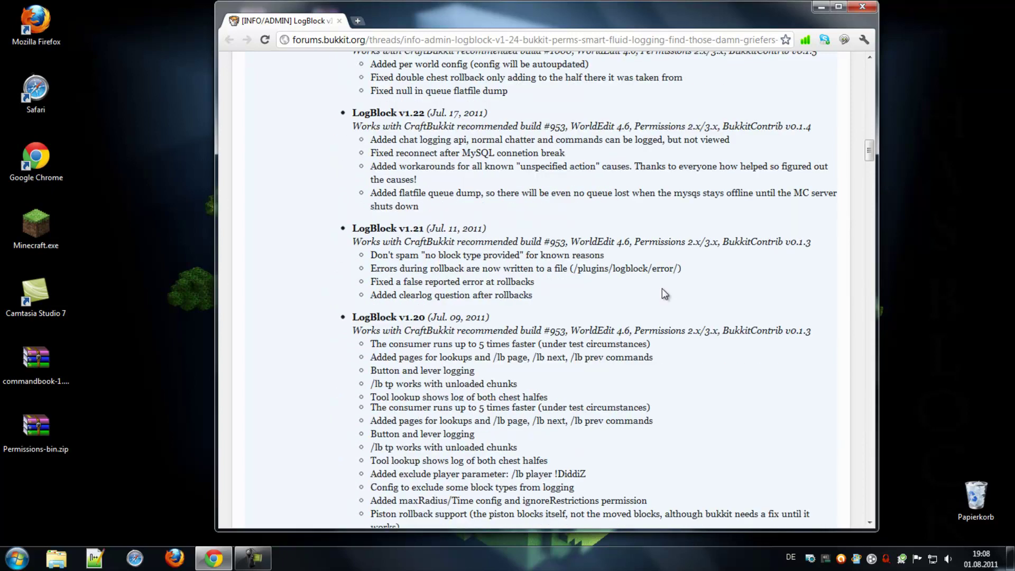
{"action": "scroll", "coordinate": [662, 288], "scroll_direction": "down", "scroll_amount": 4}
{"action": "scroll", "coordinate": [709, 310], "scroll_direction": "down", "scroll_amount": 5}
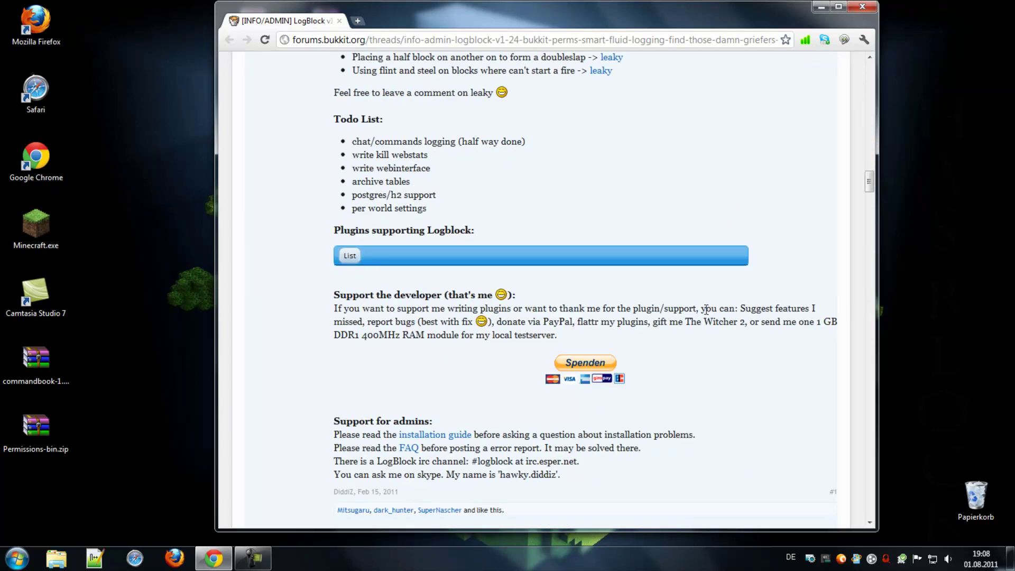
{"action": "scroll", "coordinate": [706, 306], "scroll_direction": "up", "scroll_amount": 5}
{"action": "scroll", "coordinate": [698, 291], "scroll_direction": "up", "scroll_amount": 5}
{"action": "scroll", "coordinate": [694, 275], "scroll_direction": "up", "scroll_amount": 5}
{"action": "scroll", "coordinate": [694, 280], "scroll_direction": "up", "scroll_amount": 5}
{"action": "scroll", "coordinate": [693, 278], "scroll_direction": "up", "scroll_amount": 5}
{"action": "scroll", "coordinate": [693, 269], "scroll_direction": "up", "scroll_amount": 5}
{"action": "right_click", "coordinate": [675, 257]}
{"action": "left_click", "coordinate": [626, 258]}
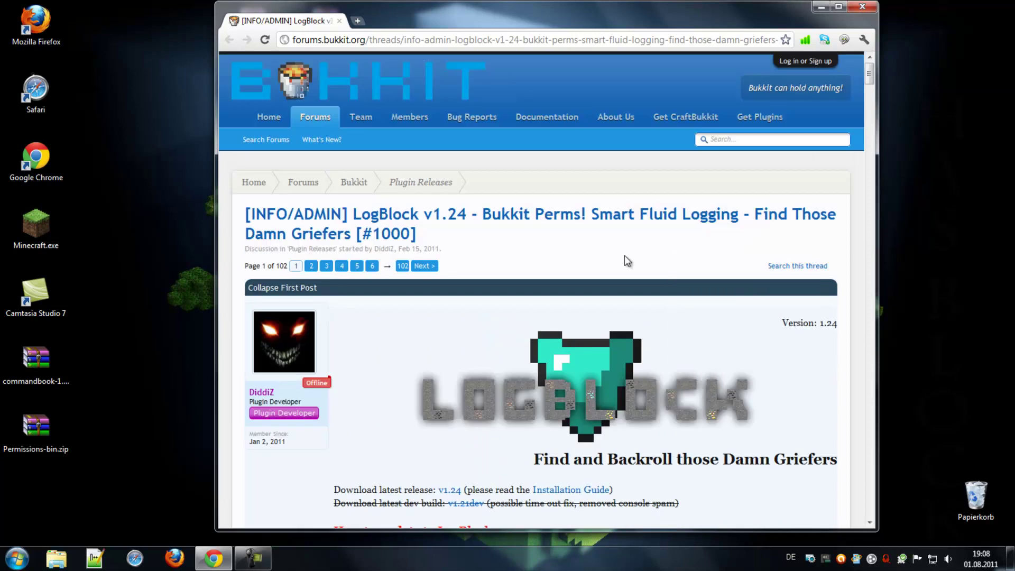
Search the Bukkit forums for 'sgn'.
{"action": "left_click", "coordinate": [720, 140]}
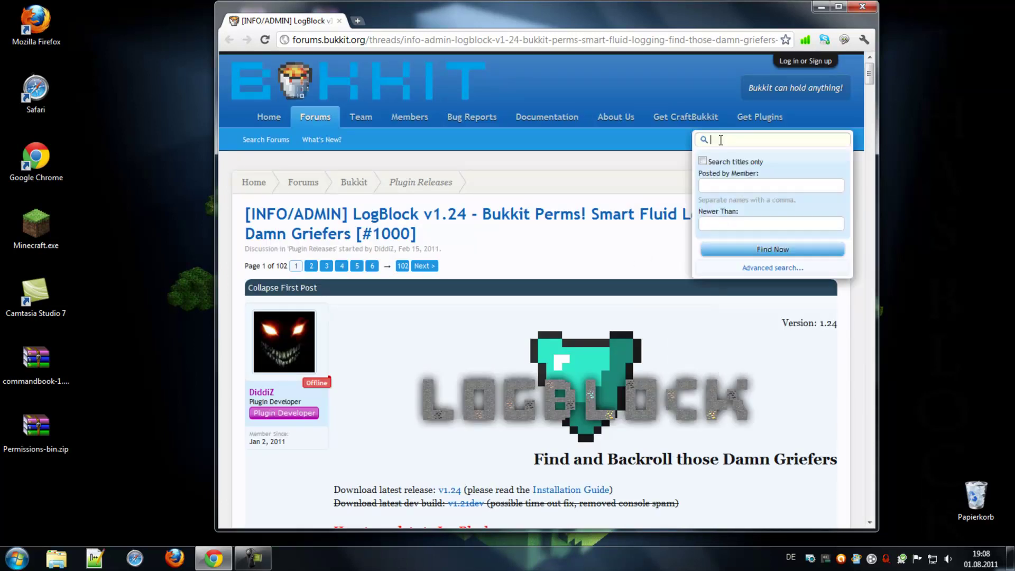
{"action": "type", "text": "s"}
{"action": "type", "text": "gn"}
{"action": "key", "text": "Return"}
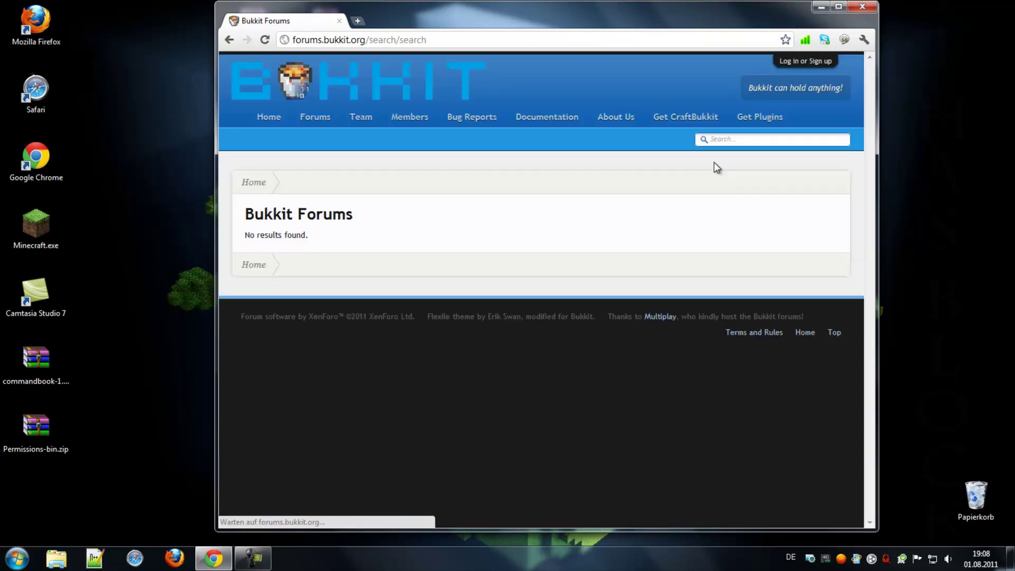
Search plugin titles for spleef and open the SimpleSpleef v0.9 thread, closing the plugin list tab.
{"action": "left_click", "coordinate": [745, 115]}
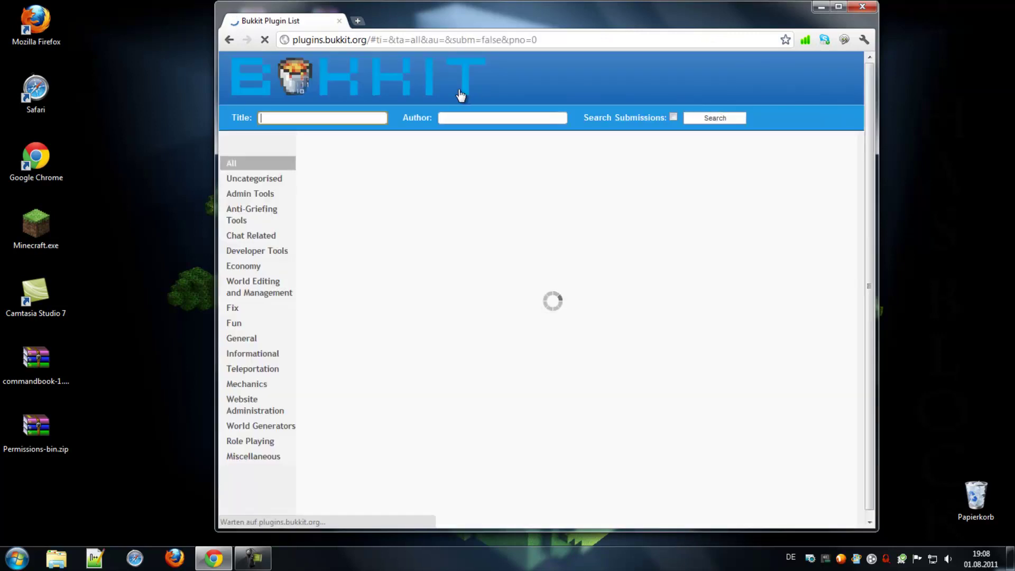
{"action": "type", "text": "spleef"}
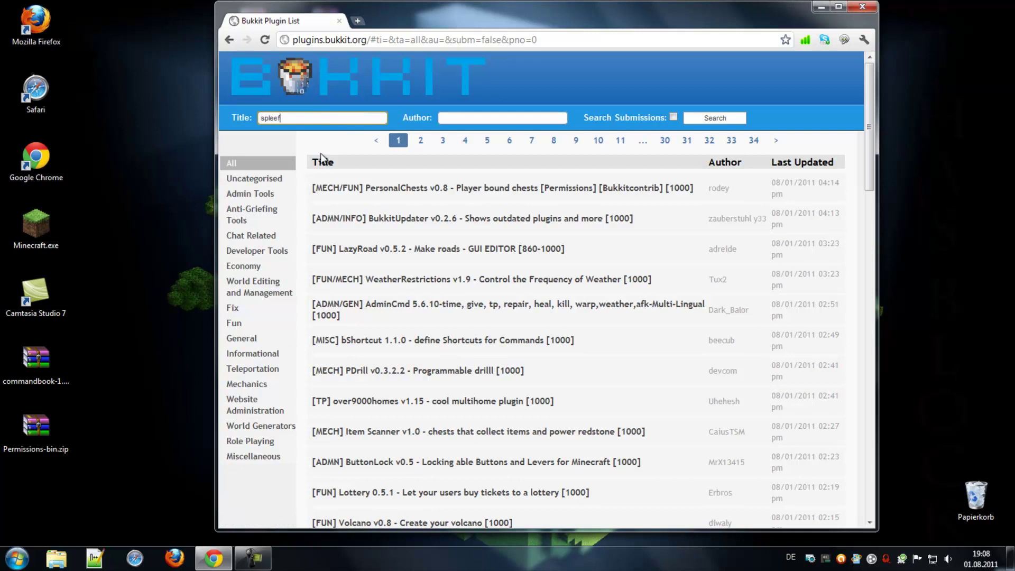
{"action": "key", "text": "Return"}
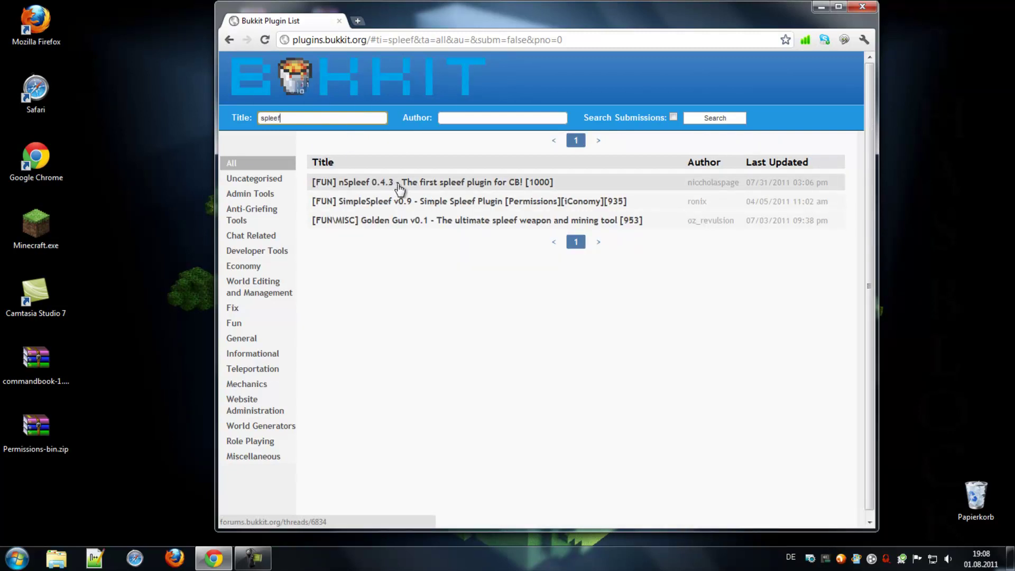
{"action": "left_click", "coordinate": [401, 203]}
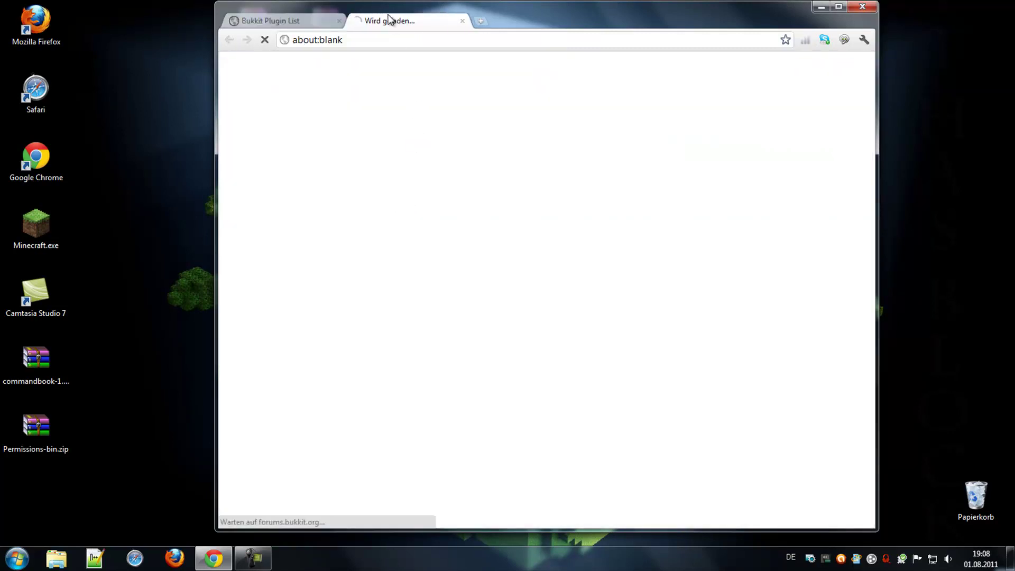
{"action": "left_click", "coordinate": [339, 21]}
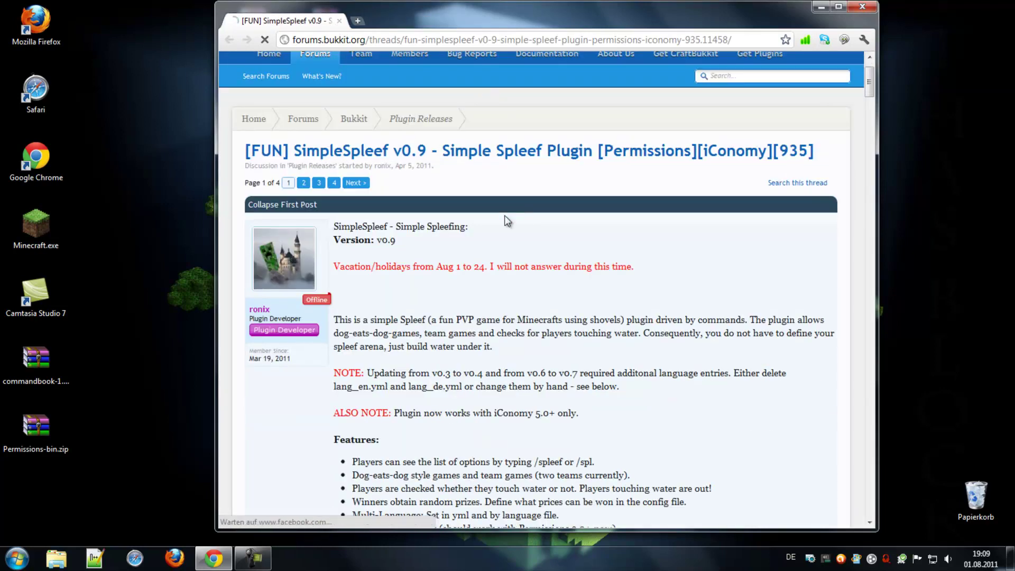
Scroll through the SimpleSpleef thread to read its features, commands and configuration files.
{"action": "scroll", "coordinate": [505, 215], "scroll_direction": "down", "scroll_amount": 1}
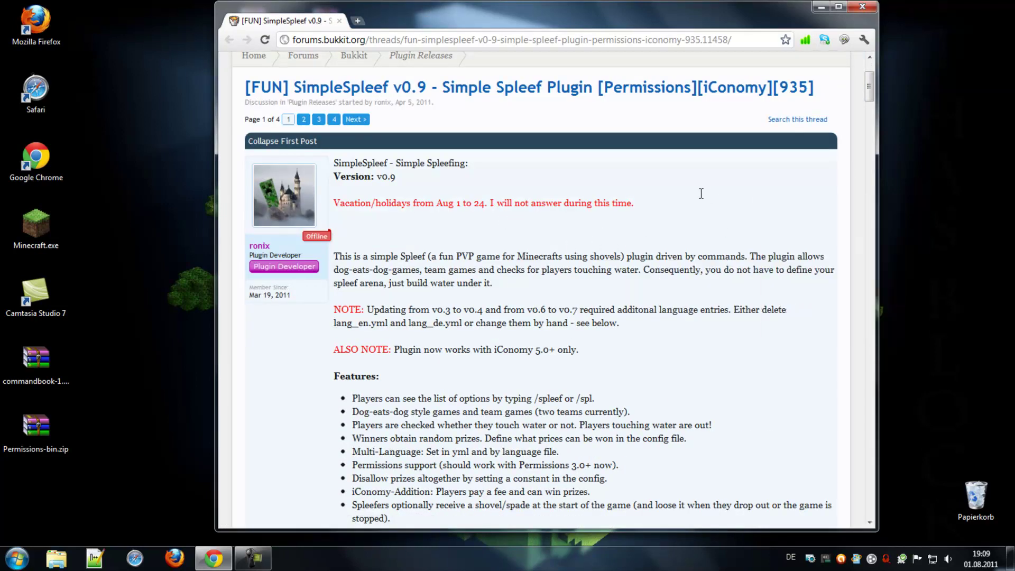
{"action": "right_click", "coordinate": [697, 217]}
{"action": "right_click", "coordinate": [716, 216]}
{"action": "scroll", "coordinate": [710, 208], "scroll_direction": "down", "scroll_amount": 6}
{"action": "scroll", "coordinate": [710, 208], "scroll_direction": "down", "scroll_amount": 2}
{"action": "right_click", "coordinate": [737, 183]}
{"action": "left_click", "coordinate": [683, 170]}
{"action": "scroll", "coordinate": [481, 356], "scroll_direction": "down", "scroll_amount": 4}
{"action": "scroll", "coordinate": [476, 349], "scroll_direction": "up", "scroll_amount": 4}
{"action": "scroll", "coordinate": [458, 244], "scroll_direction": "up", "scroll_amount": 6}
{"action": "scroll", "coordinate": [427, 214], "scroll_direction": "up", "scroll_amount": 1}
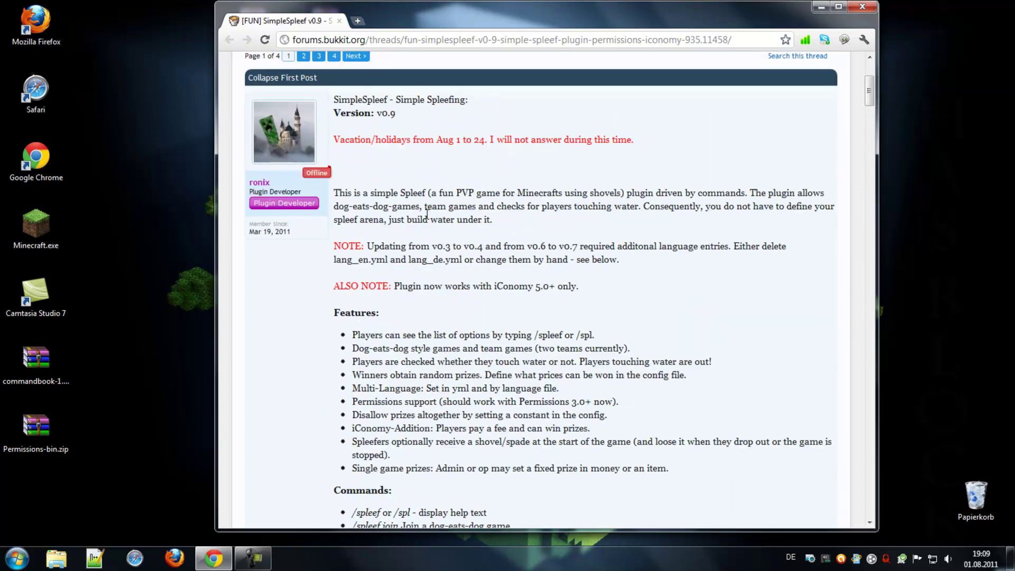
{"action": "right_click", "coordinate": [707, 148]}
{"action": "left_click", "coordinate": [670, 147]}
{"action": "scroll", "coordinate": [671, 147], "scroll_direction": "down", "scroll_amount": 5}
{"action": "scroll", "coordinate": [669, 148], "scroll_direction": "down", "scroll_amount": 2}
{"action": "scroll", "coordinate": [667, 148], "scroll_direction": "down", "scroll_amount": 5}
{"action": "scroll", "coordinate": [664, 150], "scroll_direction": "down", "scroll_amount": 2}
{"action": "scroll", "coordinate": [655, 153], "scroll_direction": "down", "scroll_amount": 5}
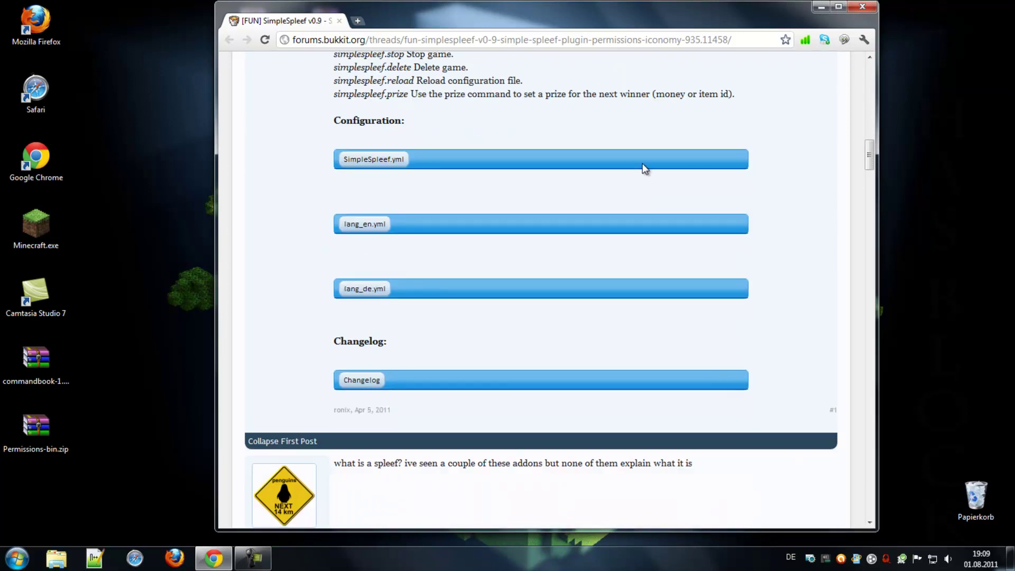
{"action": "scroll", "coordinate": [624, 185], "scroll_direction": "down", "scroll_amount": 2}
{"action": "scroll", "coordinate": [629, 195], "scroll_direction": "down", "scroll_amount": 5}
{"action": "scroll", "coordinate": [628, 193], "scroll_direction": "up", "scroll_amount": 3}
{"action": "scroll", "coordinate": [628, 193], "scroll_direction": "up", "scroll_amount": 5}
{"action": "scroll", "coordinate": [628, 194], "scroll_direction": "up", "scroll_amount": 4}
{"action": "scroll", "coordinate": [629, 193], "scroll_direction": "up", "scroll_amount": 4}
{"action": "scroll", "coordinate": [640, 179], "scroll_direction": "up", "scroll_amount": 5}
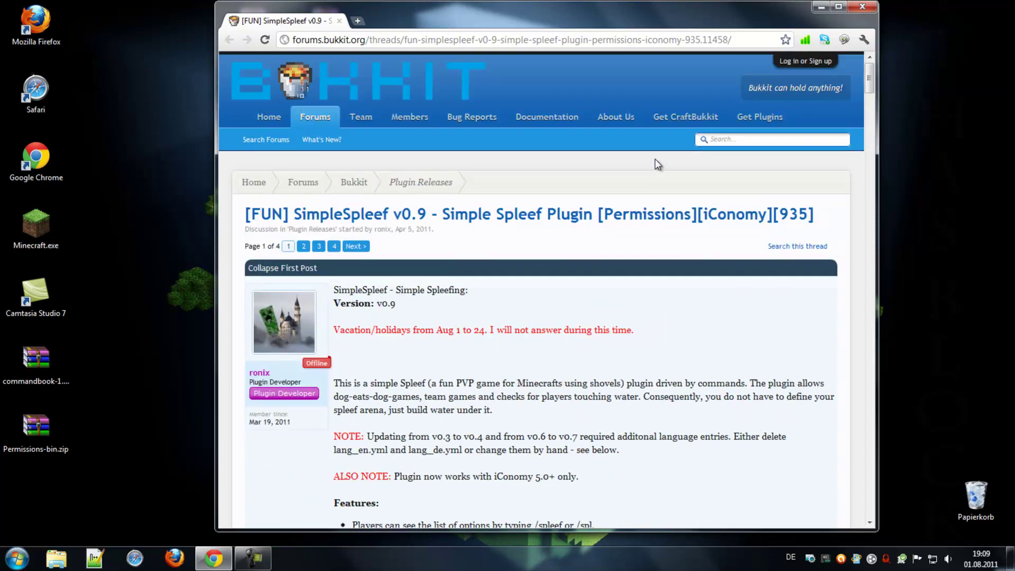
Close Chrome, showing the desktop with worldguard-5.2.2.zip, worldedit-4.6.zip and the MinecraftServer folder.
{"action": "left_click", "coordinate": [861, 6]}
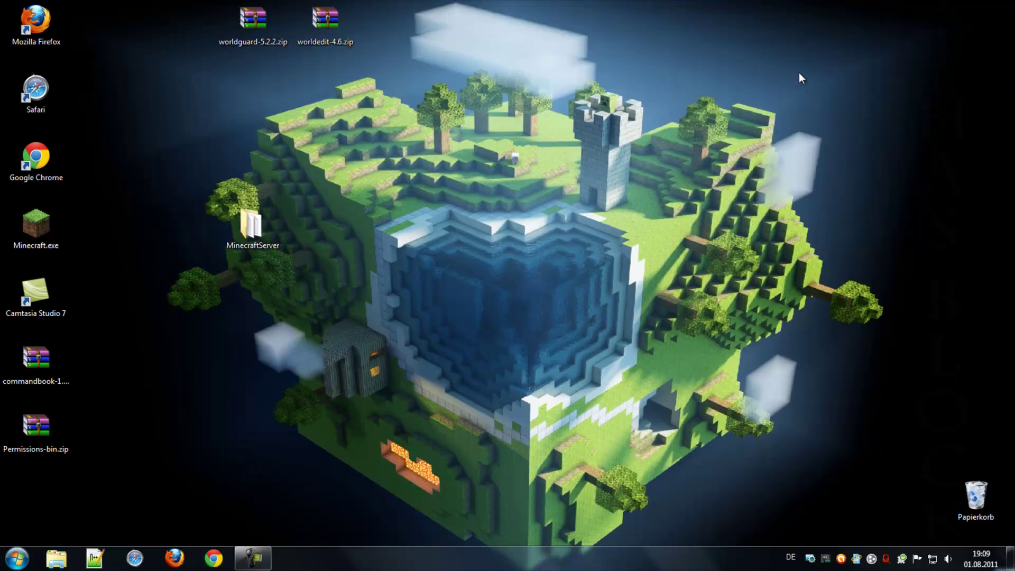
{"action": "right_click", "coordinate": [816, 50]}
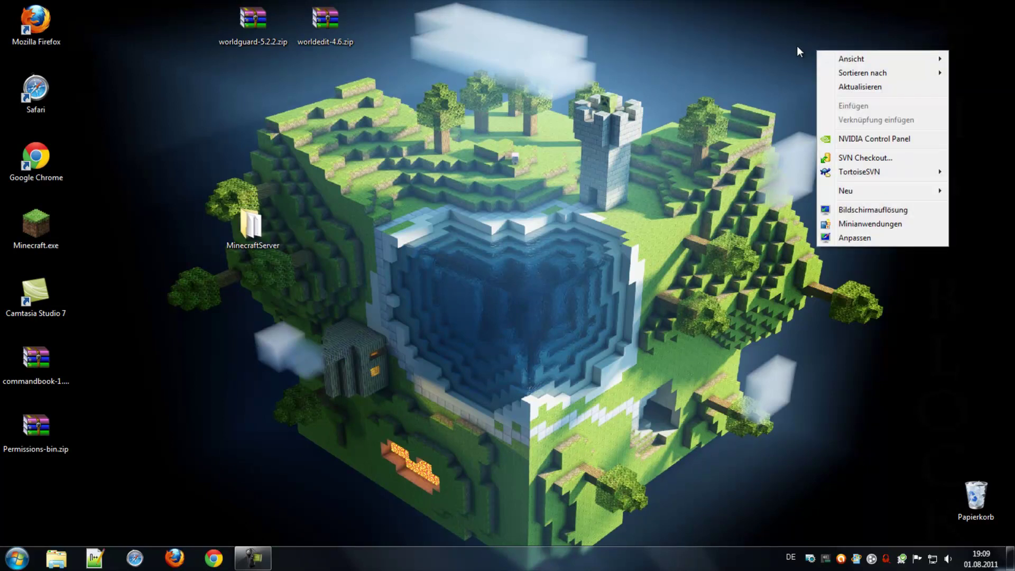
{"action": "left_click", "coordinate": [797, 45]}
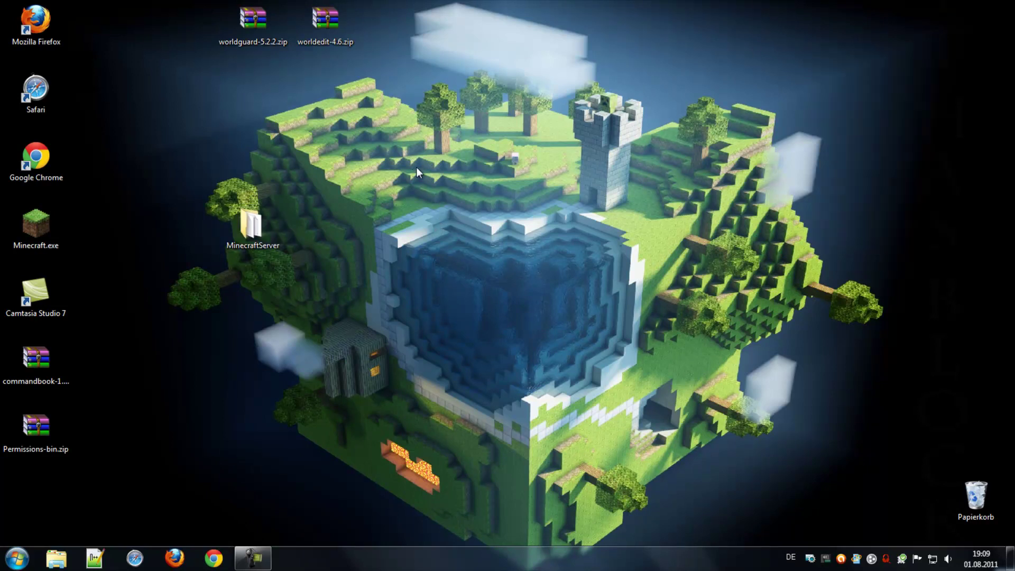
{"action": "left_click", "coordinate": [249, 225]}
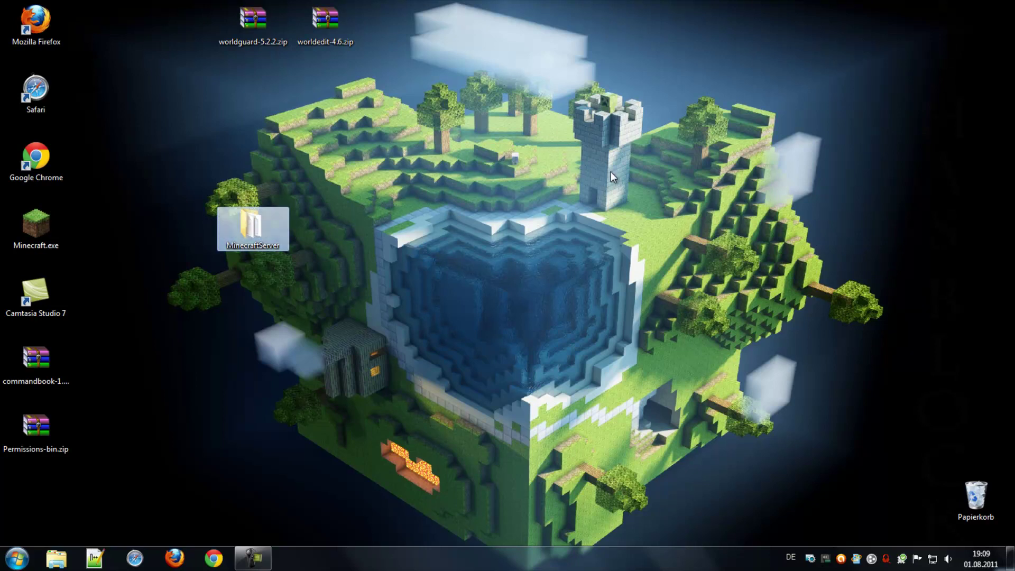
{"action": "left_click", "coordinate": [810, 89]}
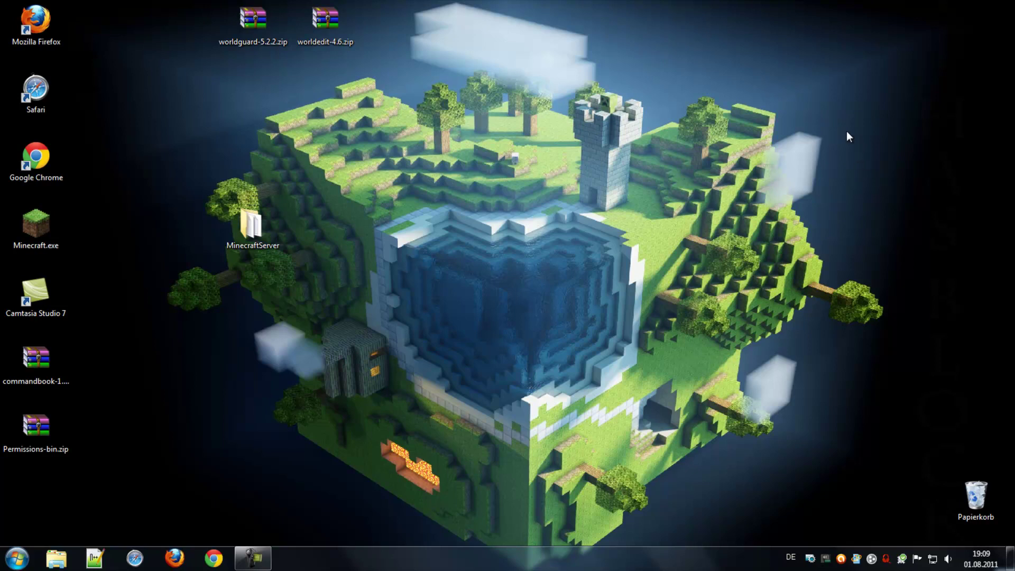
{"action": "right_click", "coordinate": [789, 77]}
{"action": "left_click", "coordinate": [795, 66]}
{"action": "right_click", "coordinate": [837, 46]}
{"action": "left_click", "coordinate": [839, 22]}
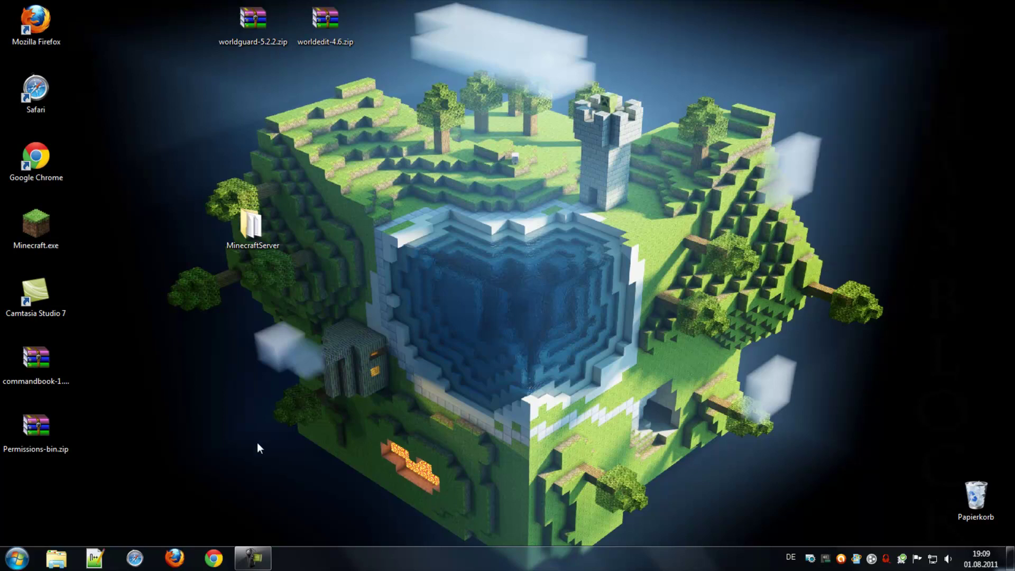